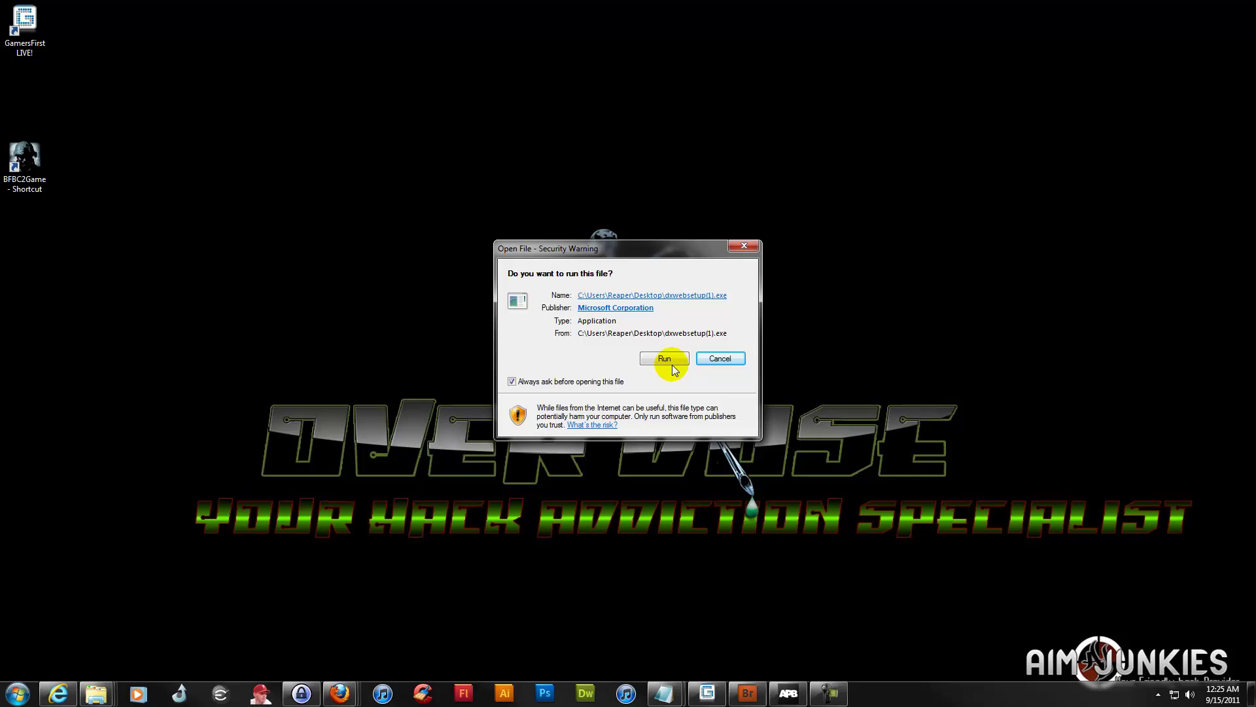
Install the DirectX runtime, accepting the licence and declining the Bing Bar, then dismiss the compatibility prompt
click(664, 359)
click(167, 205)
click(257, 252)
click(134, 161)
click(255, 252)
click(257, 252)
click(676, 215)
click(744, 213)
Run the Visual C++ 2010 x86 installer, choose Repair, and finish once the repair completes
click(664, 359)
click(706, 492)
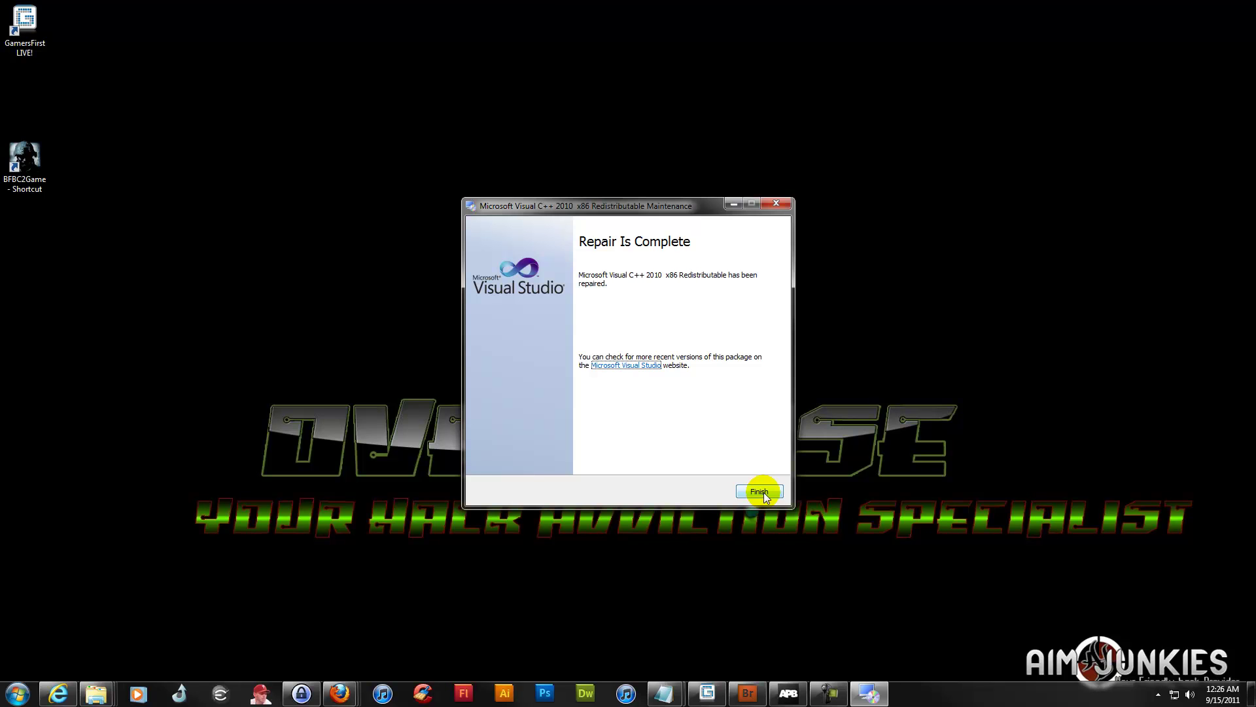
click(753, 494)
Dismiss the compatibility prompt and create a new desktop folder named AJ
click(745, 205)
right_click(95, 185)
mouse_move(140, 308)
click(273, 312)
text(AJ)
key(Return)
Open the AJ folder and extract the aimloader zip there
mouse_move(120, 226)
mouse_down()
mouse_move(213, 204)
mouse_move(113, 221)
mouse_up()
double_click(121, 230)
right_click(259, 221)
click(299, 293)
Rename the extracted loader to myhacks and launch it
click(244, 236)
click(246, 248)
right_click(245, 249)
click(282, 532)
text(myhacks)
key(Return)
click(273, 295)
double_click(267, 248)
Enter the account username and pasted password, tick Save Login, and attempt to log in
click(554, 332)
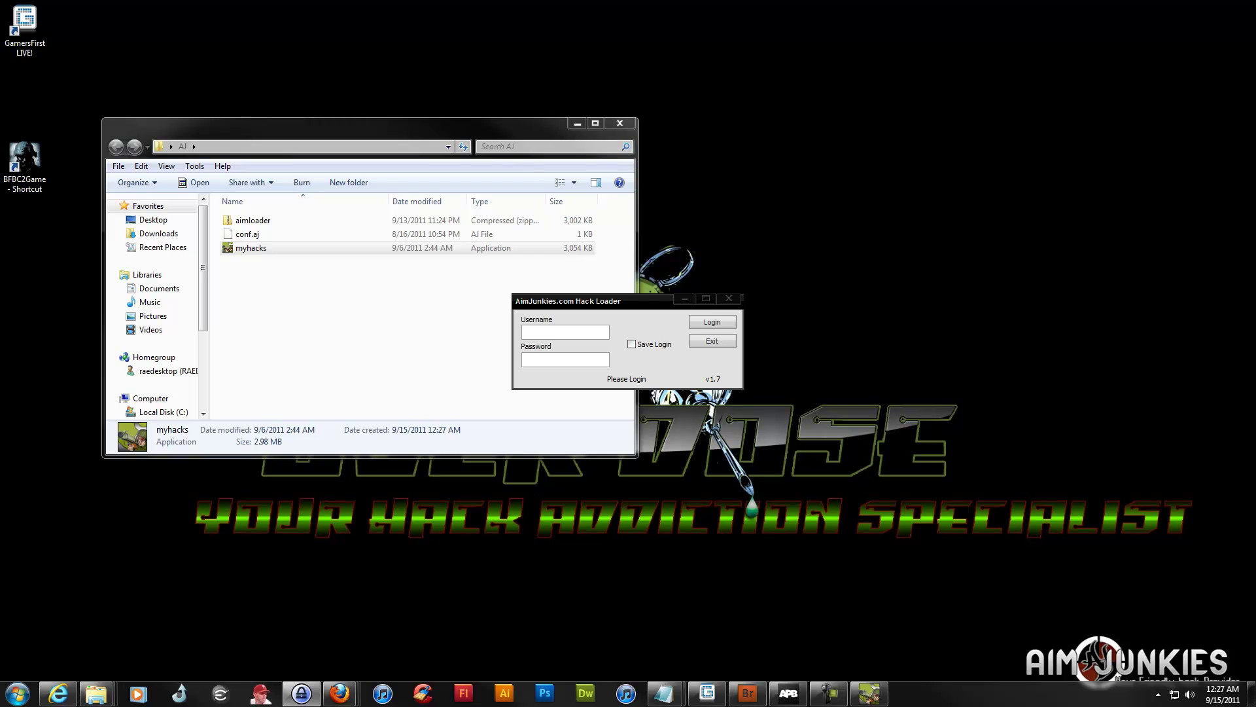
click(588, 328)
text(MULISHA)
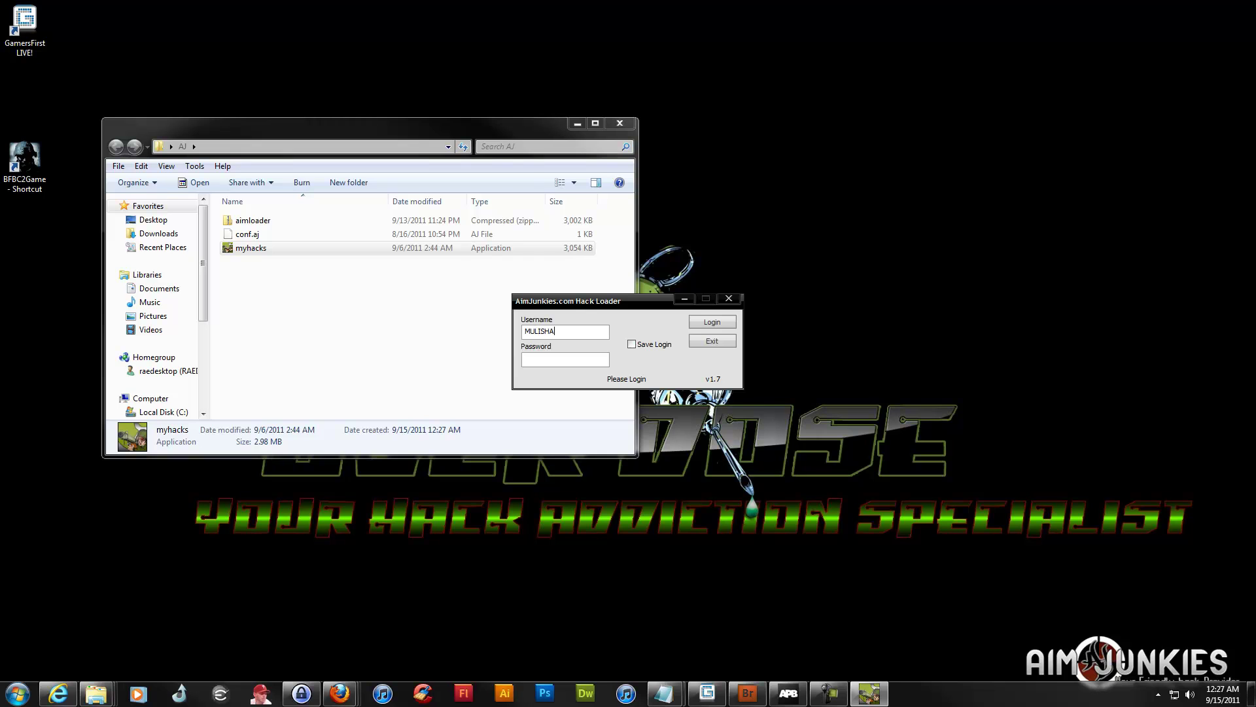
key(Tab)
key(ctrl+v)
click(632, 343)
click(713, 323)
click(406, 355)
Minimize the AJ folder, inspect the date and time settings, cancel both dialogs, and move the loader aside
click(578, 123)
mouse_move(609, 296)
mouse_down()
mouse_move(611, 280)
mouse_move(616, 301)
mouse_up()
click(1222, 695)
click(1159, 656)
click(252, 199)
click(158, 206)
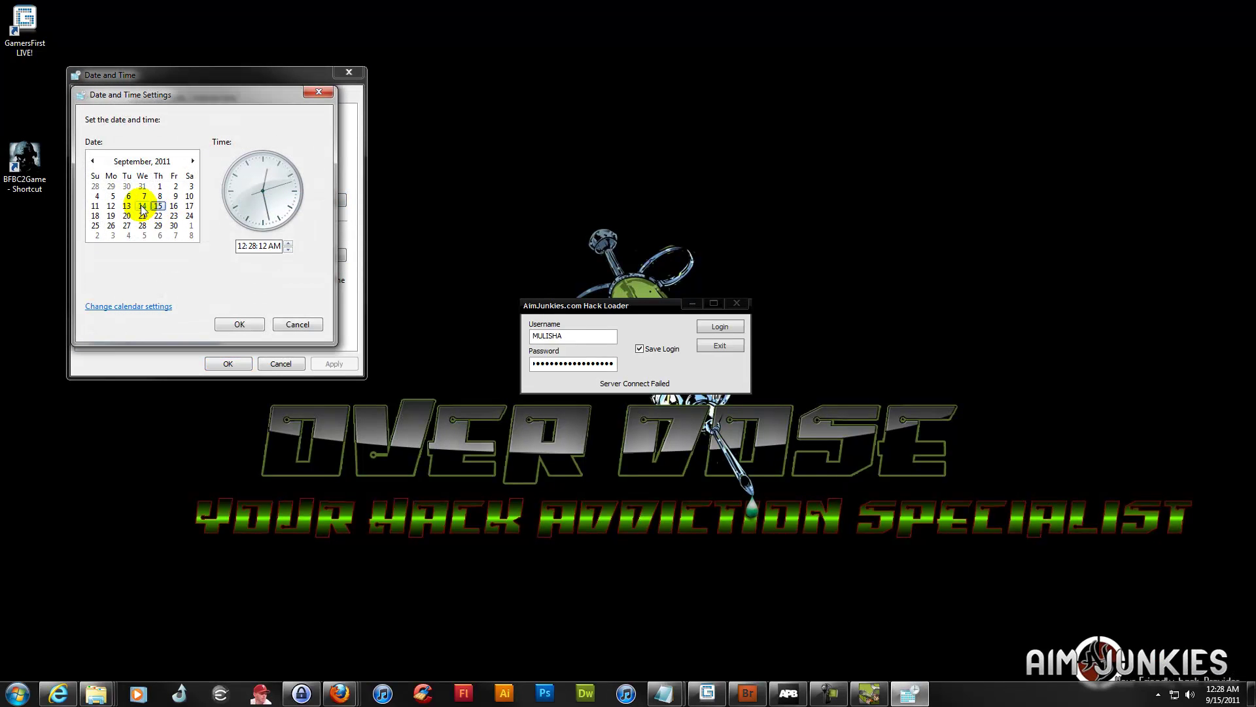
click(298, 325)
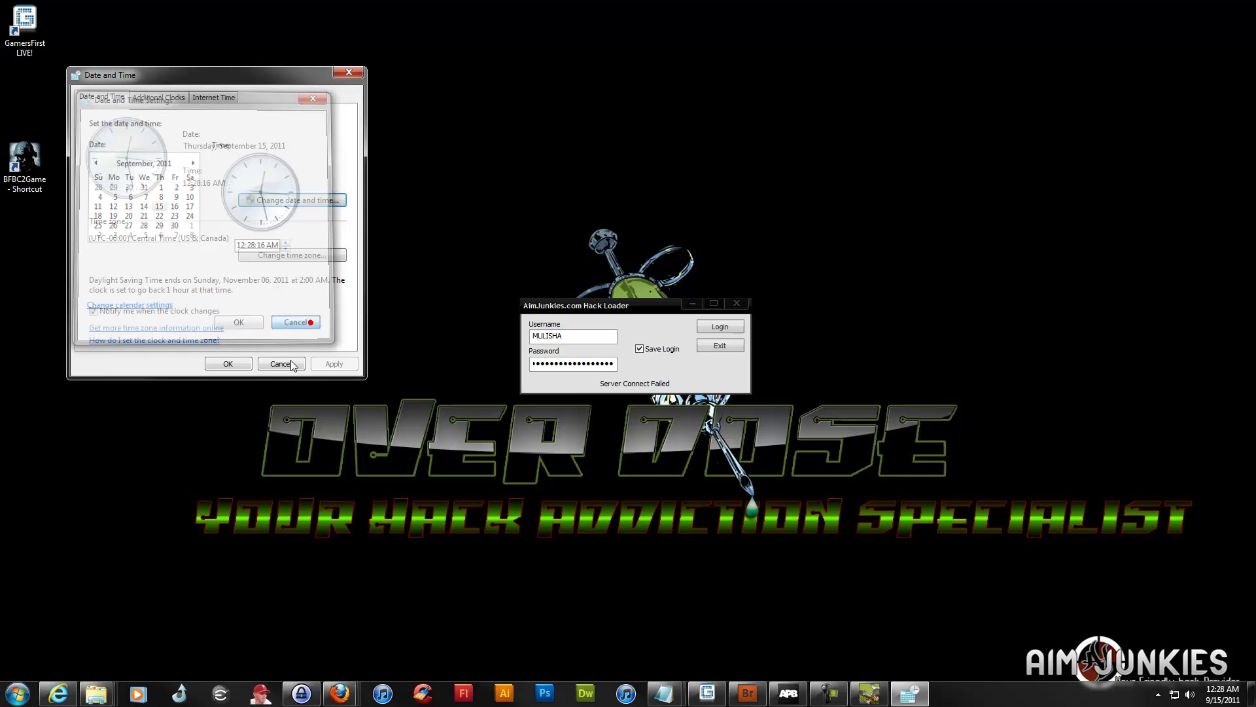
click(280, 363)
drag(665, 306, 953, 130)
click(17, 694)
Open Windows Update by searching 'windows update' and check for updates twice
click(51, 660)
text(windows upda)
key(BackSpace)
key(BackSpace)
text(rw)
key(BackSpace)
key(BackSpace)
key(BackSpace)
key(Return)
click(204, 237)
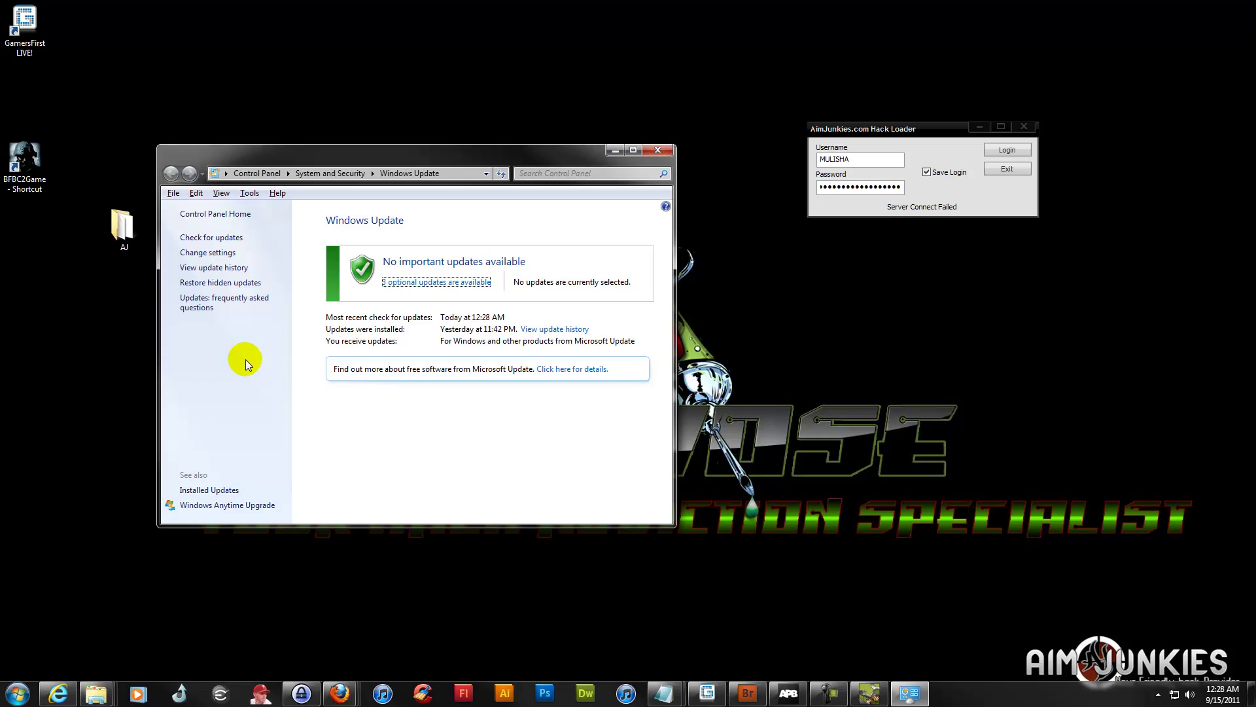
click(206, 238)
Close Windows Update, then view and close the Computer's system properties
click(658, 150)
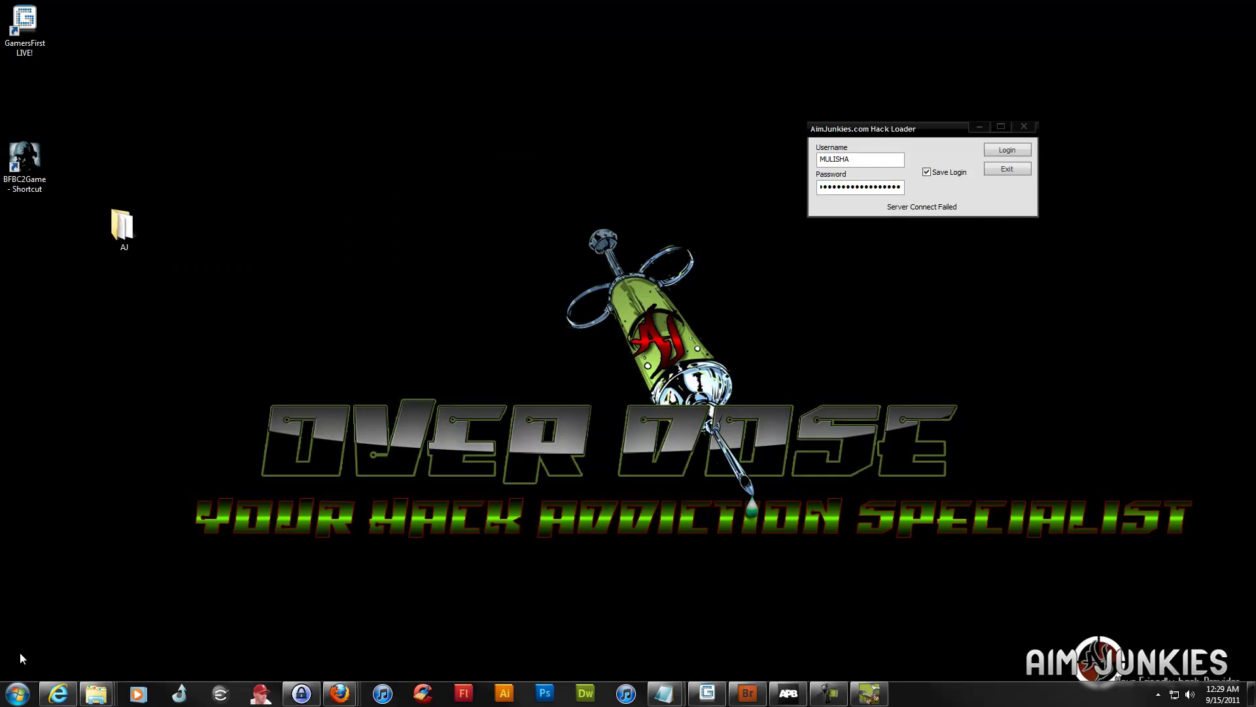
click(20, 692)
right_click(205, 477)
click(242, 586)
click(665, 154)
Open Internet Explorer and show About Internet Explorer to check the installed version
key(super+1)
click(1245, 25)
click(1184, 182)
drag(615, 263, 230, 261)
Close the version box and scroll through the Advanced tab of Internet Options to the security settings
click(333, 433)
click(1245, 25)
click(1164, 169)
click(247, 38)
drag(252, 92, 247, 171)
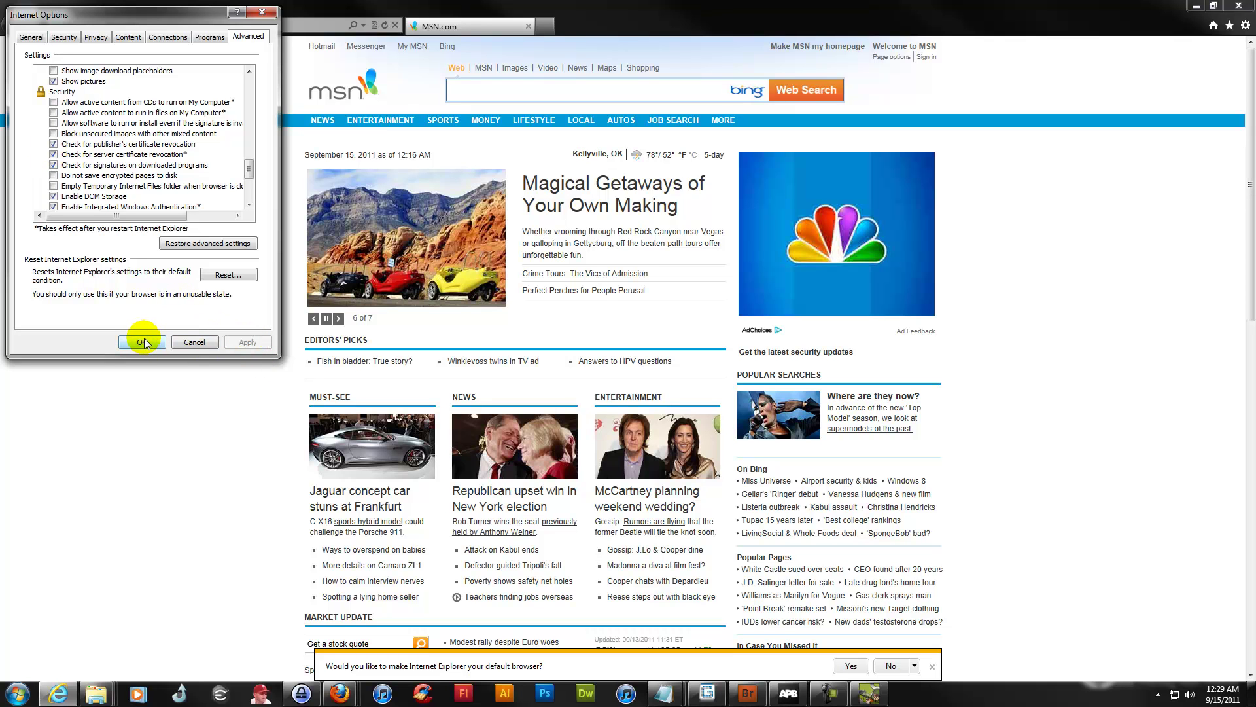
Close Internet Options and Internet Explorer, then open the taskbar clock's date and time panel
click(193, 342)
click(1239, 8)
click(1223, 695)
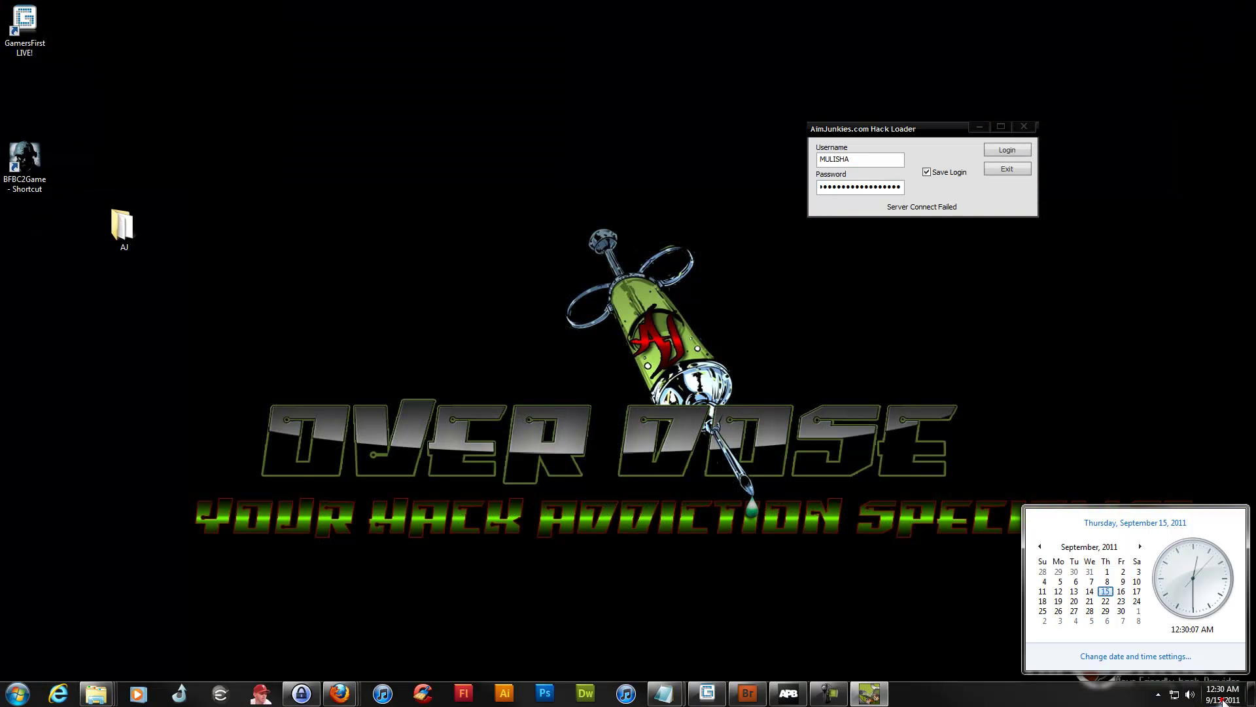